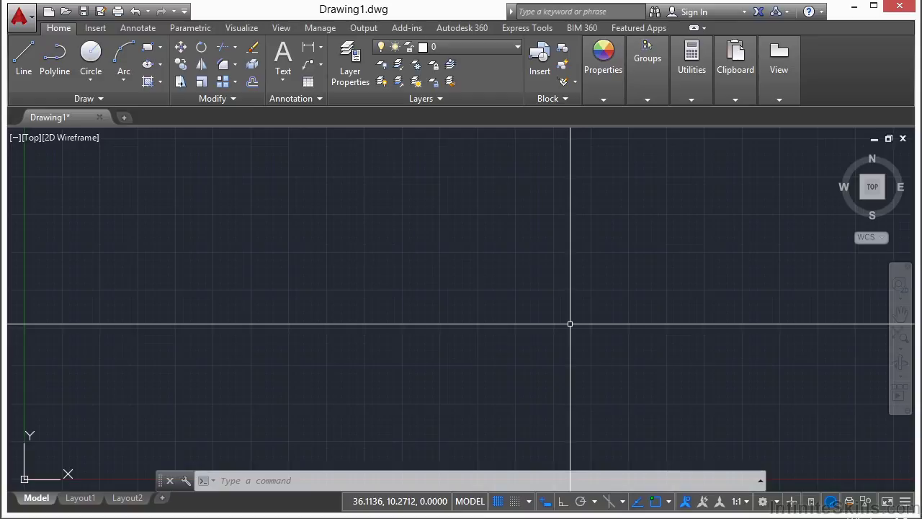
Step: Open Project_Template-Final-11.dwg from the Projects\11 folder
{"action": "key", "text": "ctrl+o"}
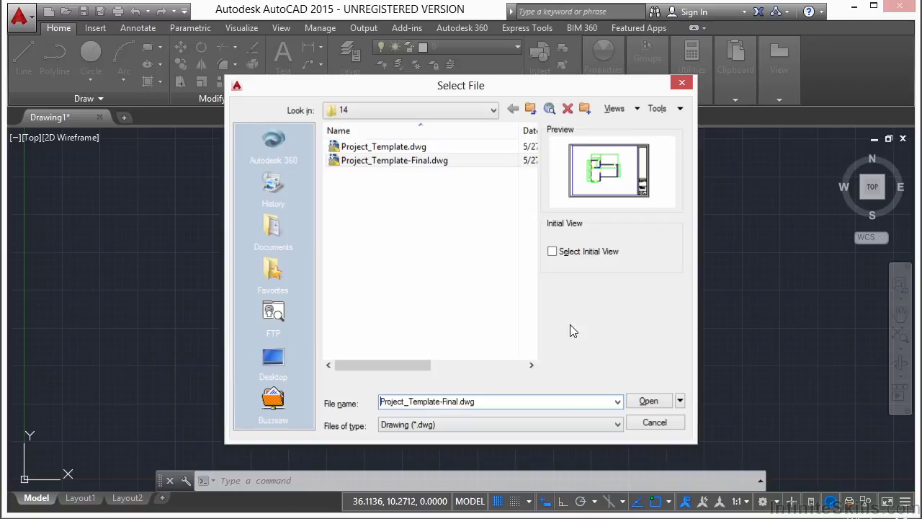
{"action": "left_click", "coordinate": [493, 111]}
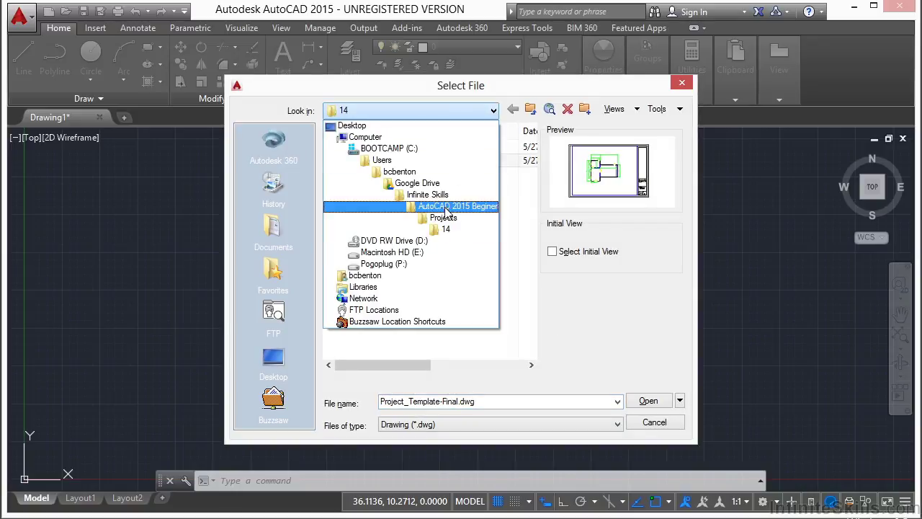
{"action": "left_click", "coordinate": [443, 218]}
{"action": "double_click", "coordinate": [365, 263]}
{"action": "left_click", "coordinate": [400, 215]}
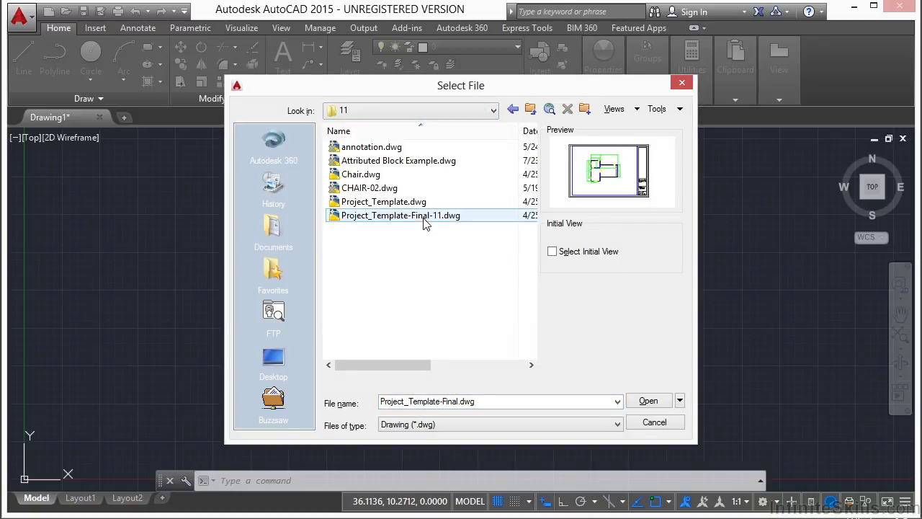
{"action": "left_click", "coordinate": [647, 402]}
Step: Save it with SAVEAS as Project_Template.dwg in Projects\13, replacing the existing file
{"action": "type", "text": "sav"}
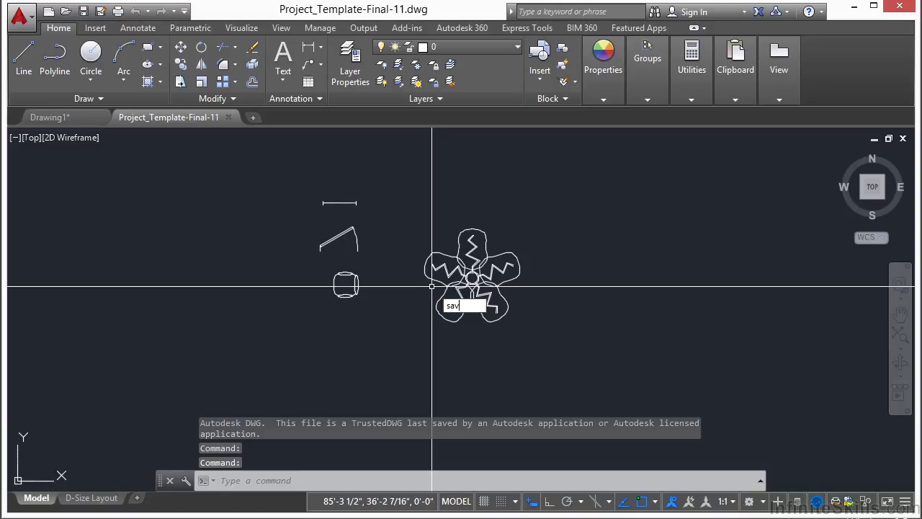
{"action": "type", "text": "eas"}
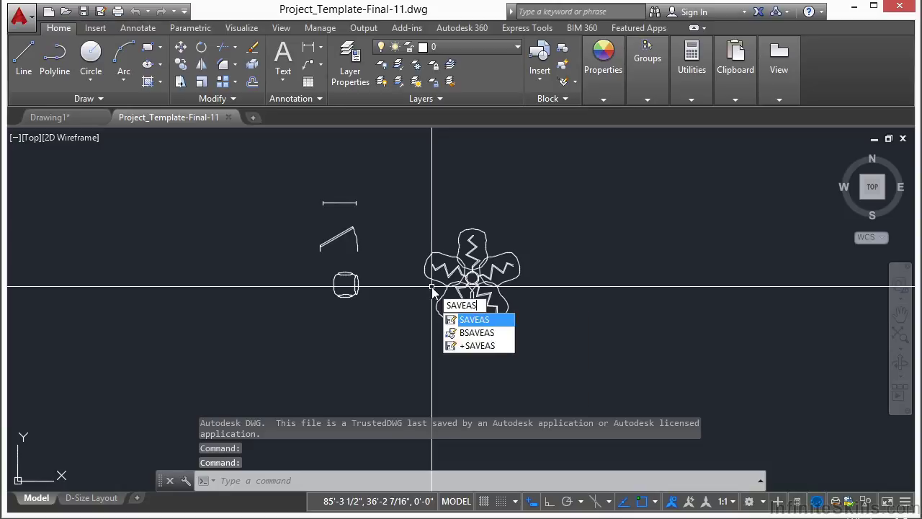
{"action": "key", "text": "Return"}
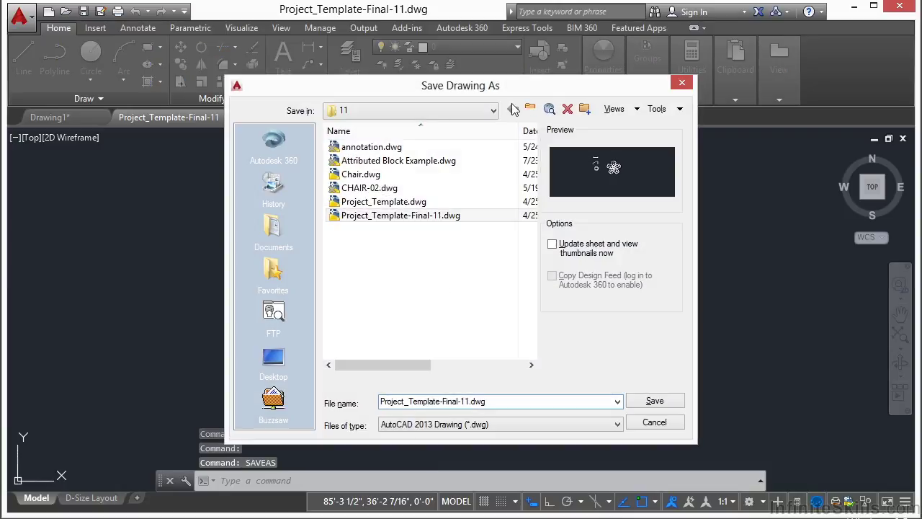
{"action": "left_click", "coordinate": [494, 111]}
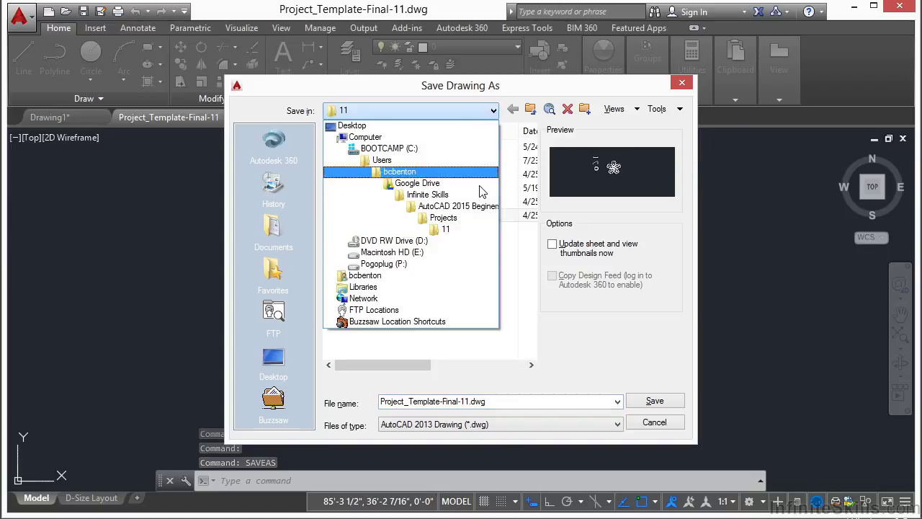
{"action": "left_click", "coordinate": [442, 217]}
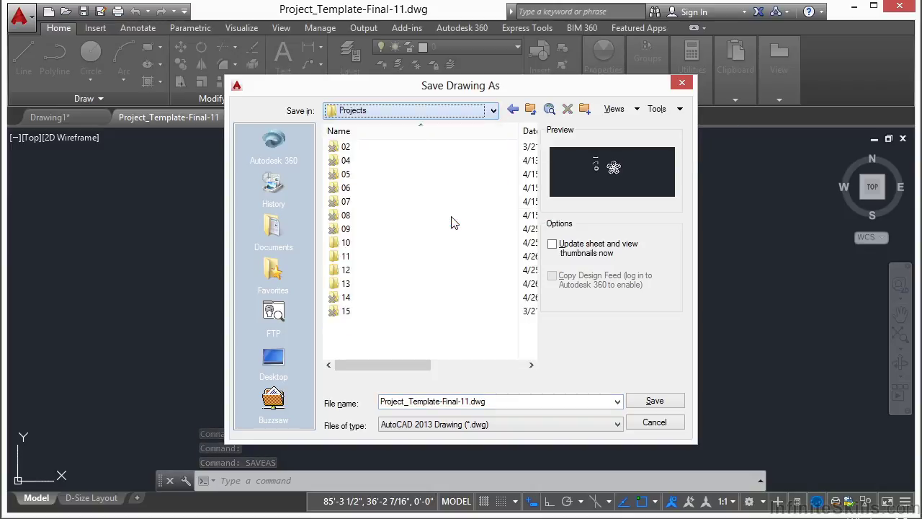
{"action": "double_click", "coordinate": [364, 283]}
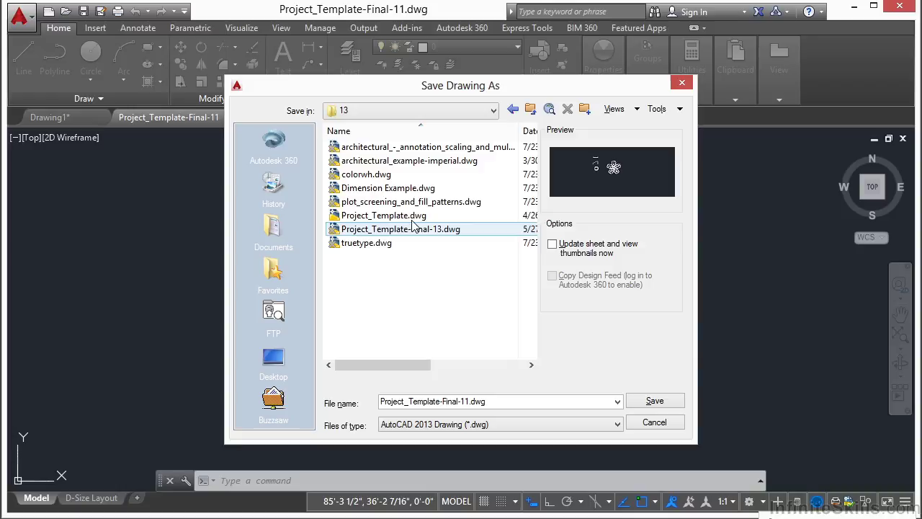
{"action": "left_click", "coordinate": [389, 215]}
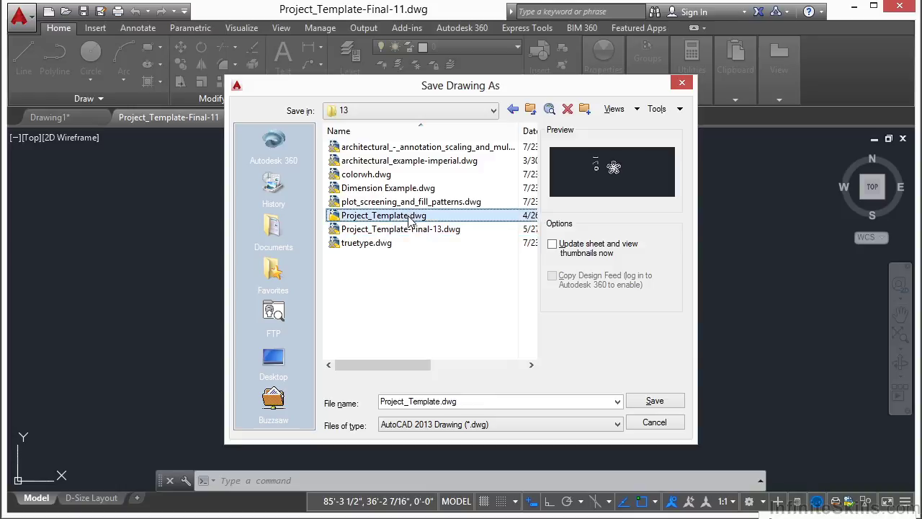
{"action": "left_click", "coordinate": [646, 405]}
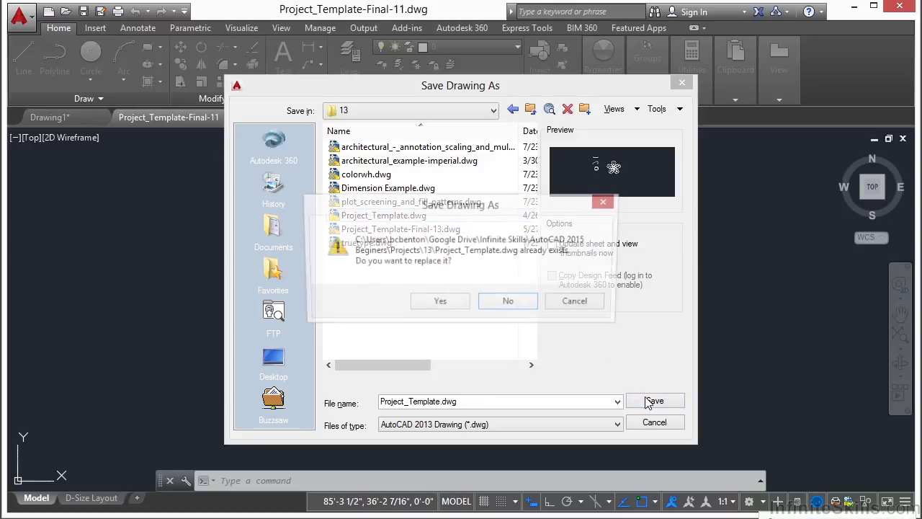
{"action": "left_click", "coordinate": [439, 303]}
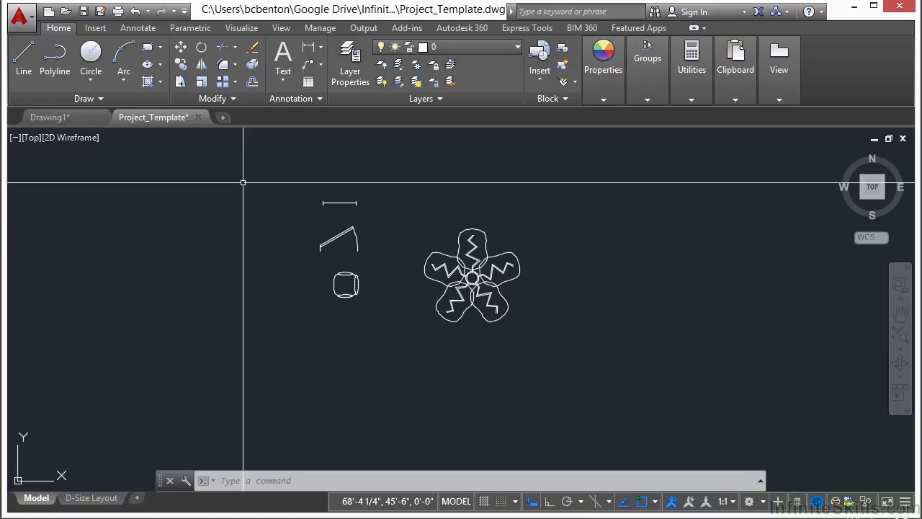
Step: Rename the D-Size Layout tab to DIMENSION
{"action": "left_click", "coordinate": [91, 498]}
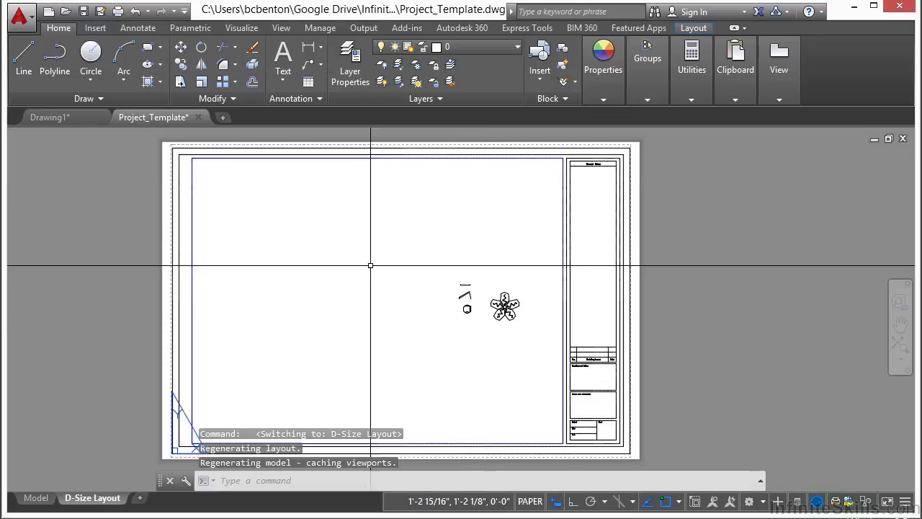
{"action": "right_click", "coordinate": [100, 501]}
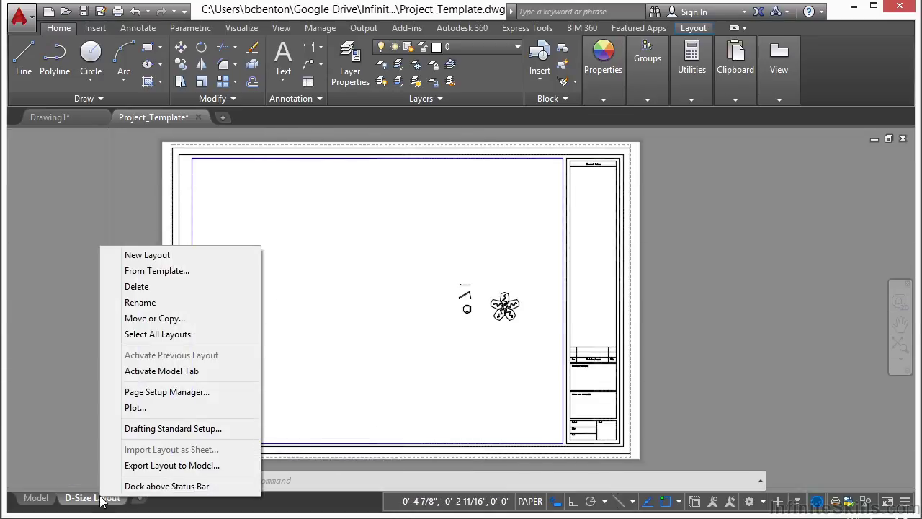
{"action": "left_click", "coordinate": [140, 302]}
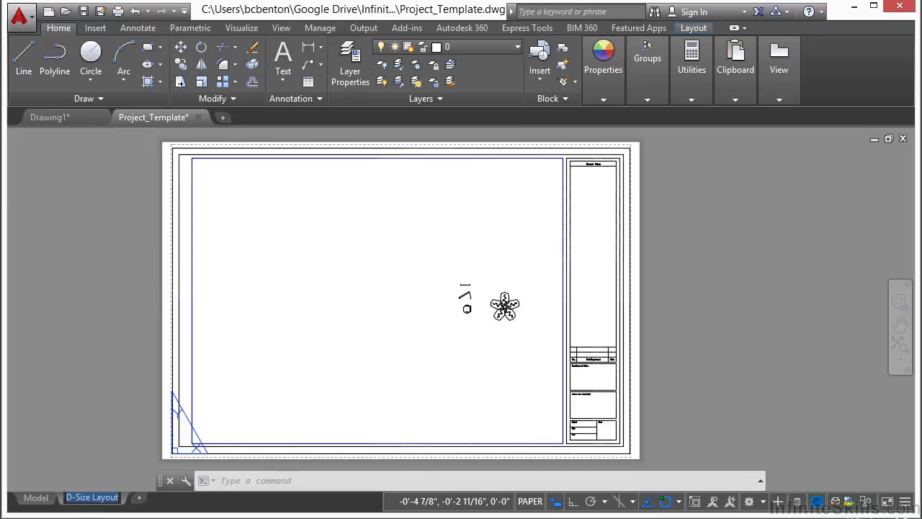
{"action": "type", "text": "DIMENSION"}
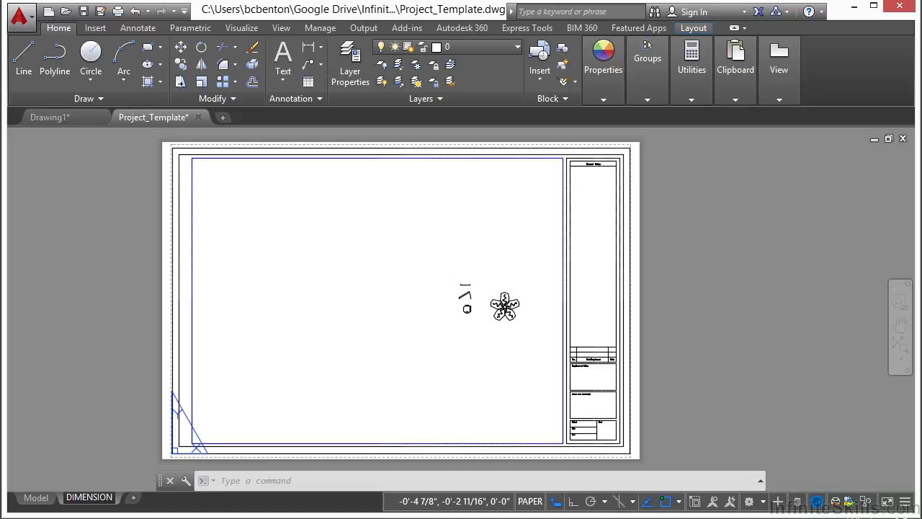
{"action": "key", "text": "Return"}
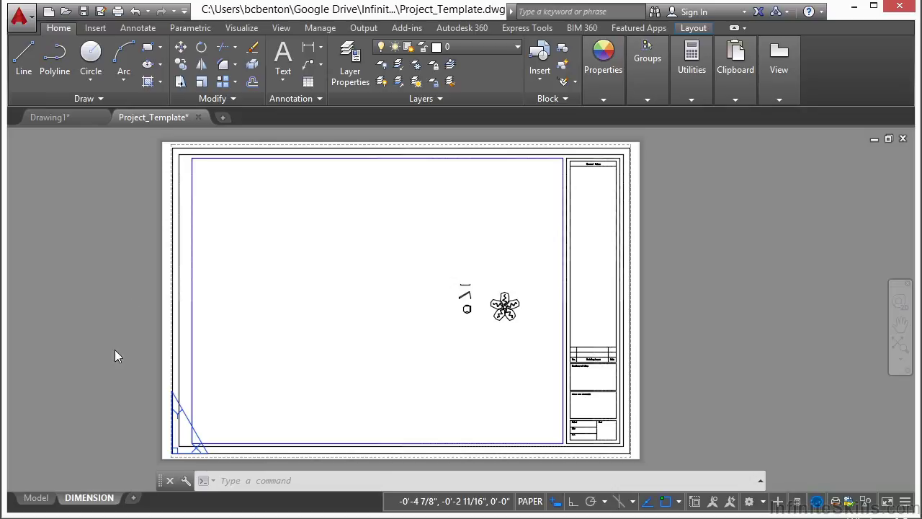
Step: Open the DIMENSION Page Setup Manager, review the Architectural setups, and begin a new setup
{"action": "right_click", "coordinate": [96, 498]}
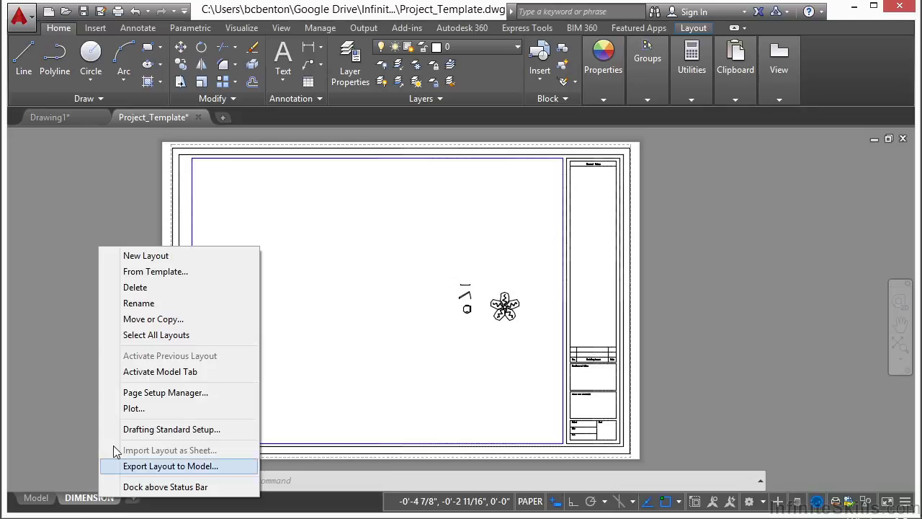
{"action": "left_click", "coordinate": [204, 393]}
{"action": "left_click", "coordinate": [387, 202]}
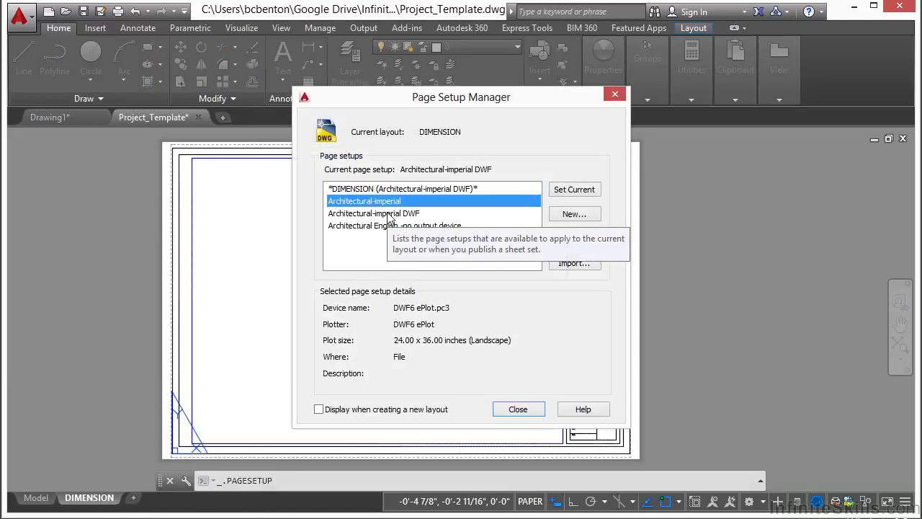
{"action": "left_click", "coordinate": [388, 214]}
{"action": "left_click", "coordinate": [389, 225]}
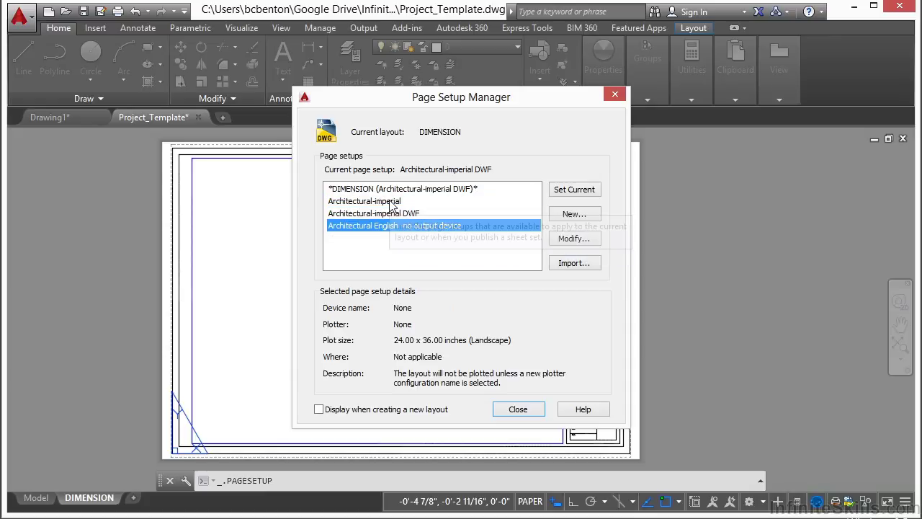
{"action": "left_click", "coordinate": [390, 201]}
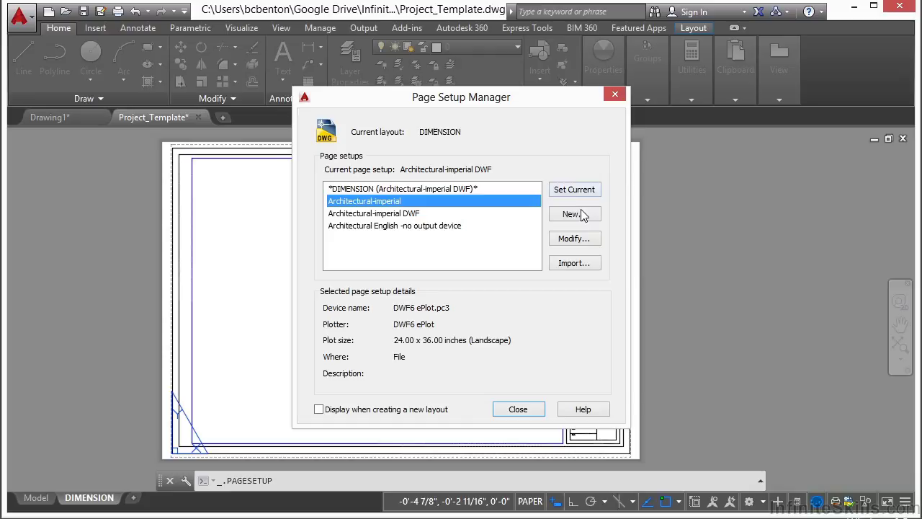
{"action": "left_click", "coordinate": [582, 214]}
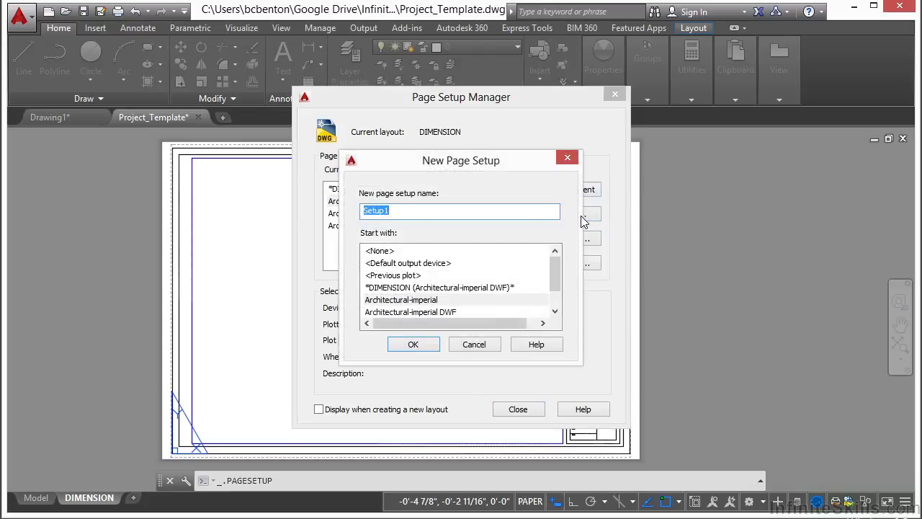
Step: Name the new page setup PDF and set its plotter to DWG To PDF.pc3
{"action": "type", "text": "PDF"}
{"action": "left_click", "coordinate": [424, 347]}
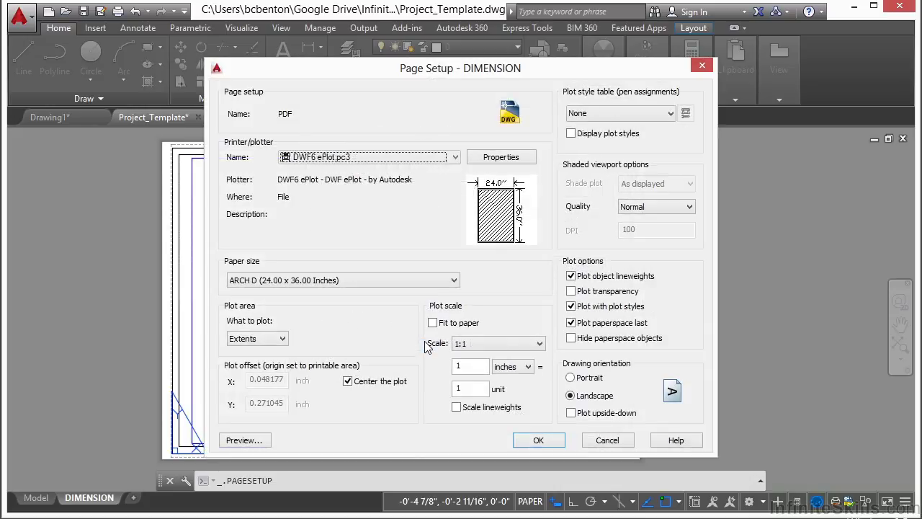
{"action": "left_click", "coordinate": [454, 159]}
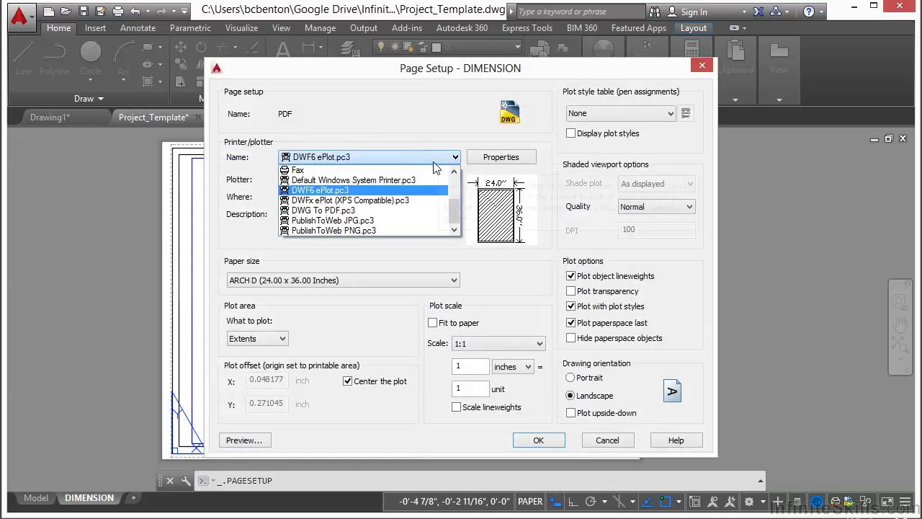
{"action": "left_click", "coordinate": [387, 211]}
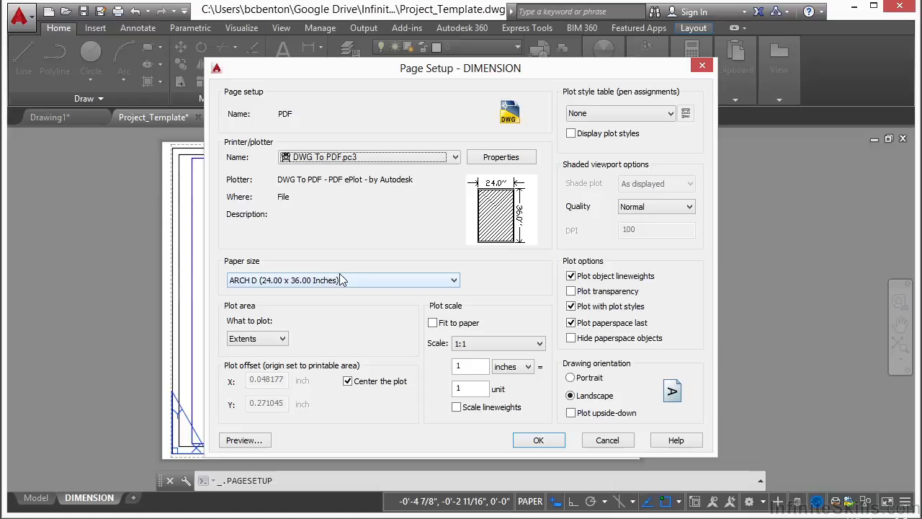
Step: Preview the PDF setup's ARCH D plot, then save the page setup
{"action": "mouse_move", "coordinate": [510, 233]}
{"action": "left_click", "coordinate": [243, 440]}
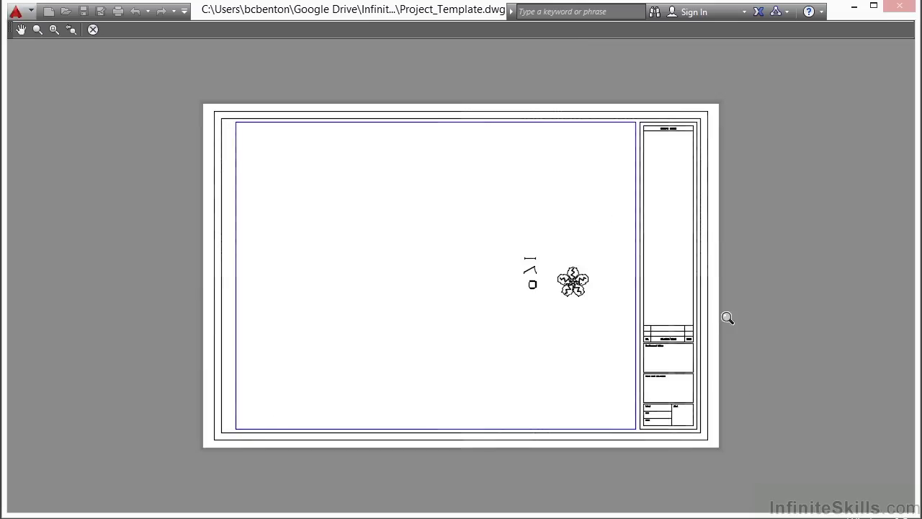
{"action": "right_click", "coordinate": [340, 203]}
{"action": "left_click", "coordinate": [366, 211]}
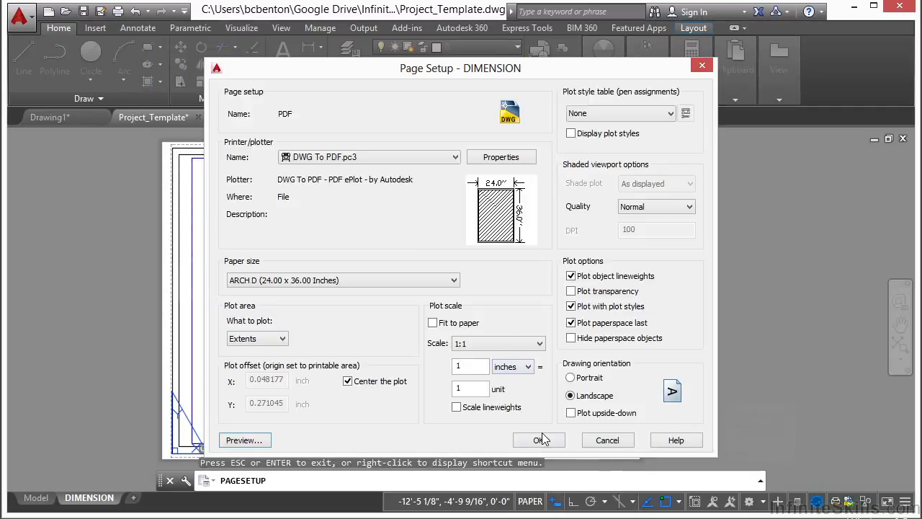
{"action": "left_click", "coordinate": [540, 440]}
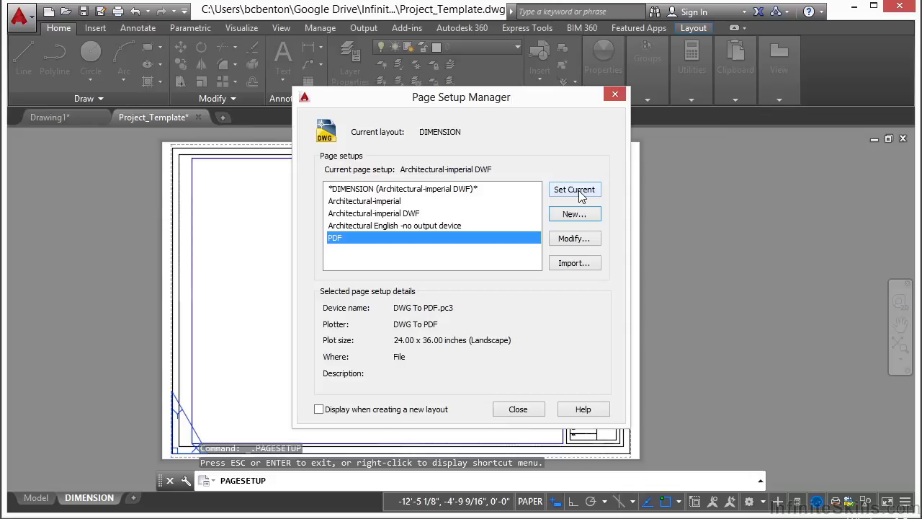
Step: Make PDF current, then create a PRINT page setup using the HP Officejet Pro 8600
{"action": "left_click", "coordinate": [581, 195]}
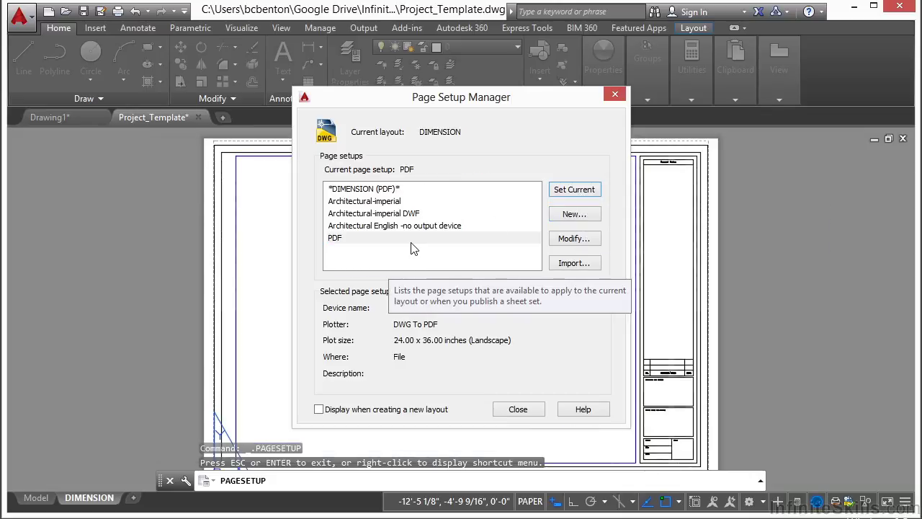
{"action": "left_click", "coordinate": [360, 240]}
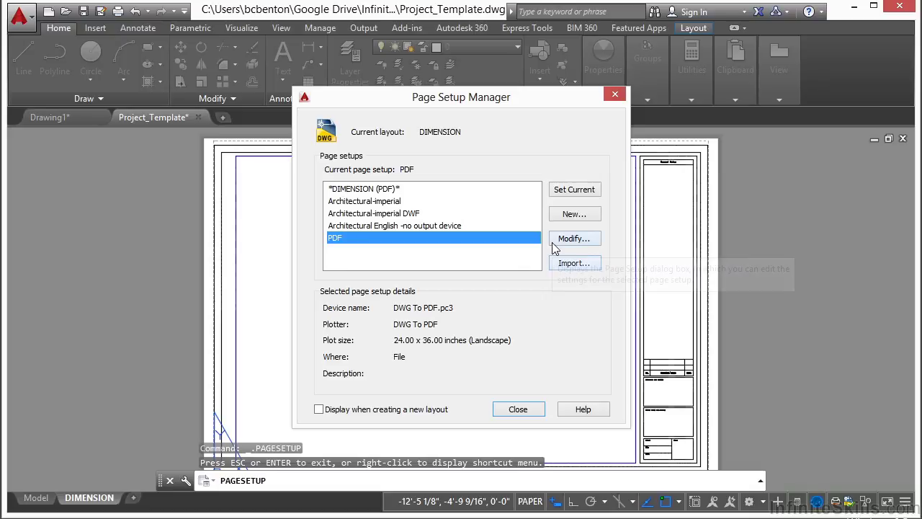
{"action": "left_click", "coordinate": [585, 220]}
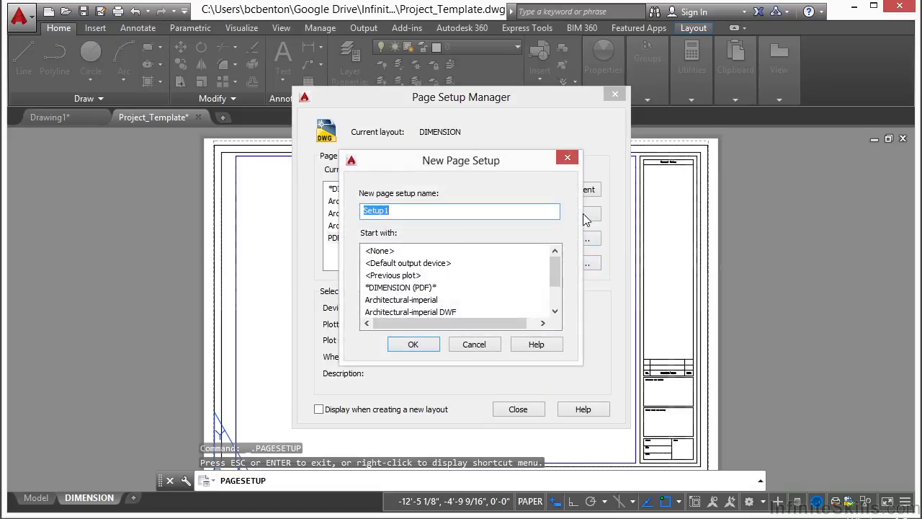
{"action": "type", "text": "PRINT"}
{"action": "left_click", "coordinate": [414, 346]}
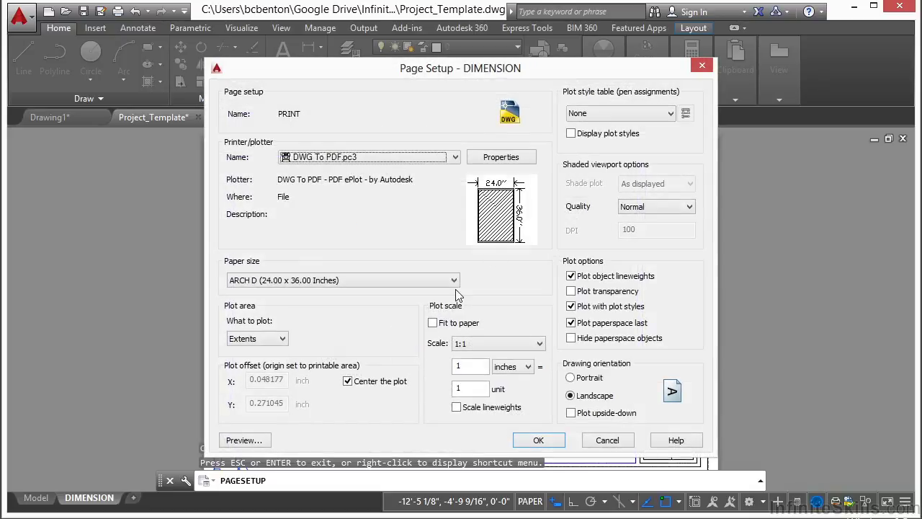
{"action": "left_click", "coordinate": [455, 157]}
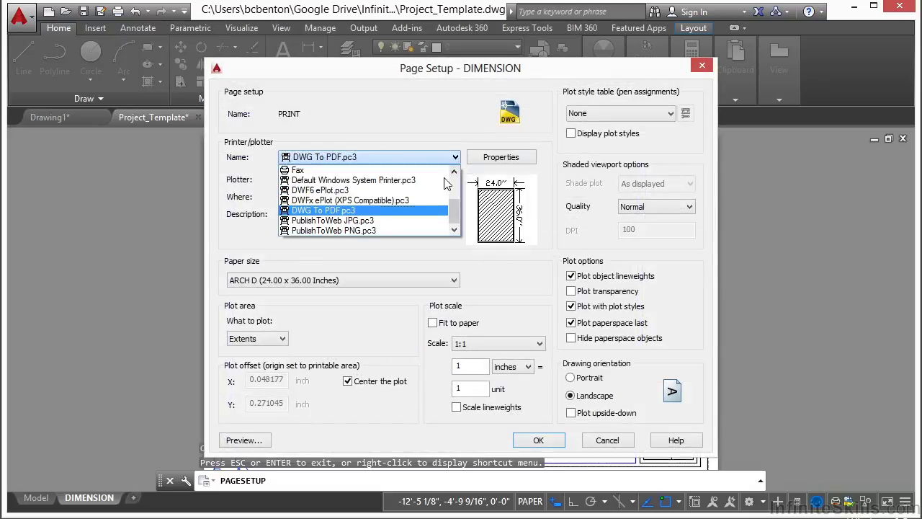
{"action": "left_click_drag", "start_coordinate": [453, 206], "coordinate": [454, 189]}
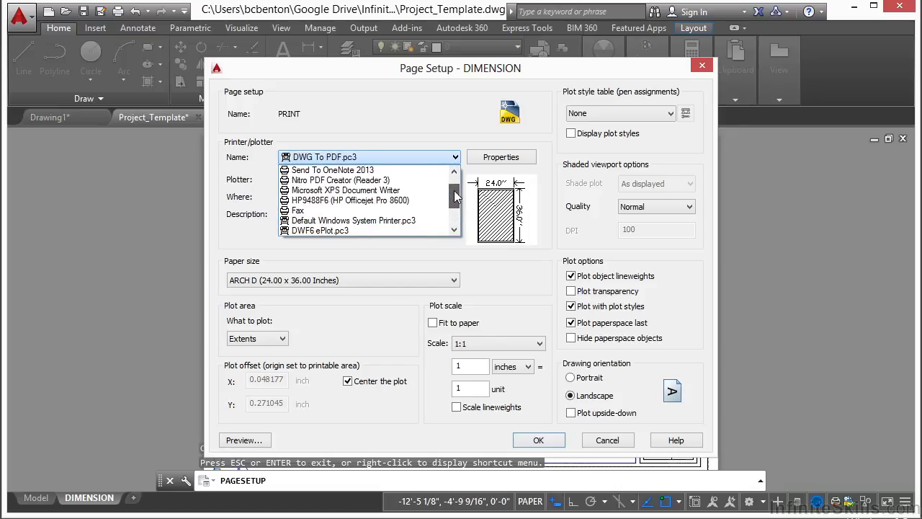
{"action": "left_click", "coordinate": [416, 203]}
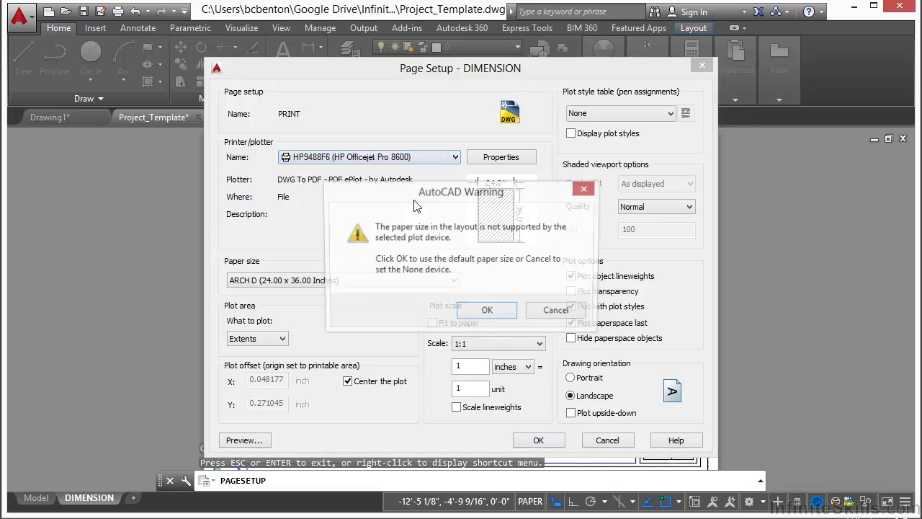
Step: Accept the paper-size warning, keep Letter paper, and enable Fit to paper
{"action": "left_click", "coordinate": [488, 312]}
{"action": "mouse_move", "coordinate": [498, 213]}
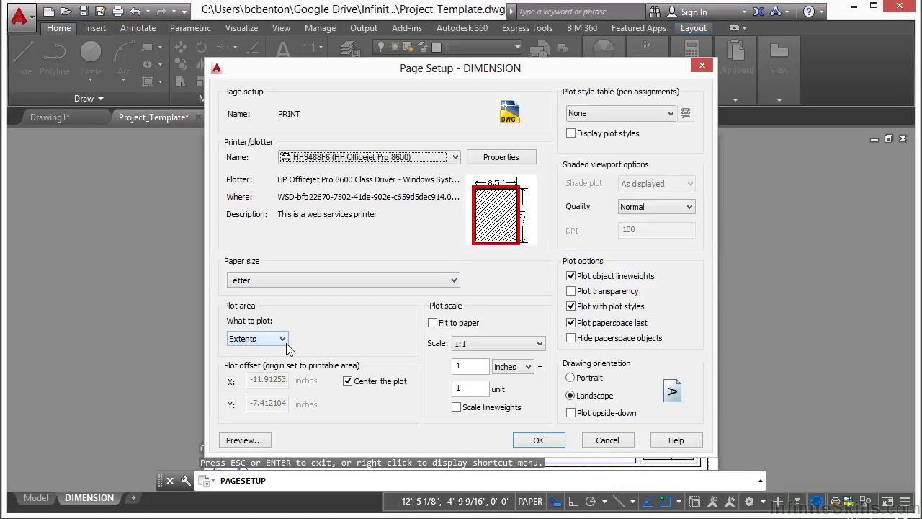
{"action": "left_click", "coordinate": [427, 279]}
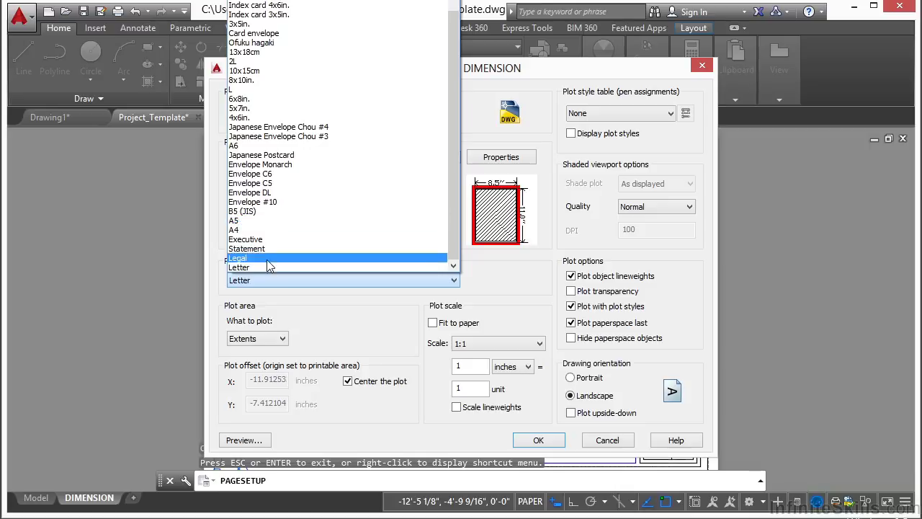
{"action": "left_click", "coordinate": [265, 267]}
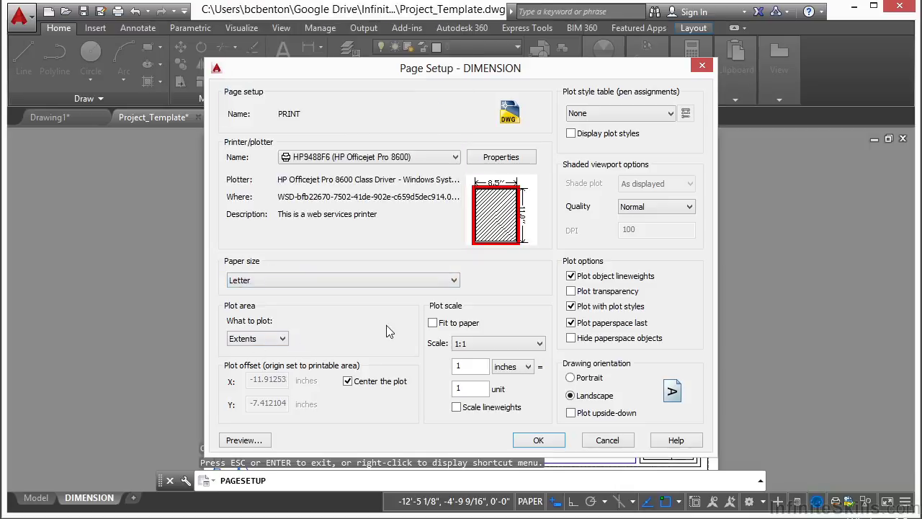
{"action": "left_click", "coordinate": [434, 323]}
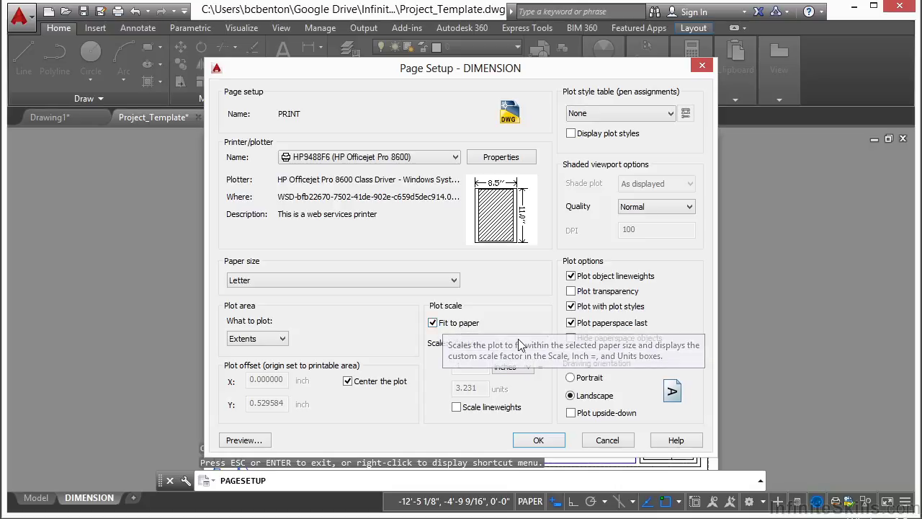
Step: Preview the PRINT setup's plot and save its settings
{"action": "left_click", "coordinate": [241, 440]}
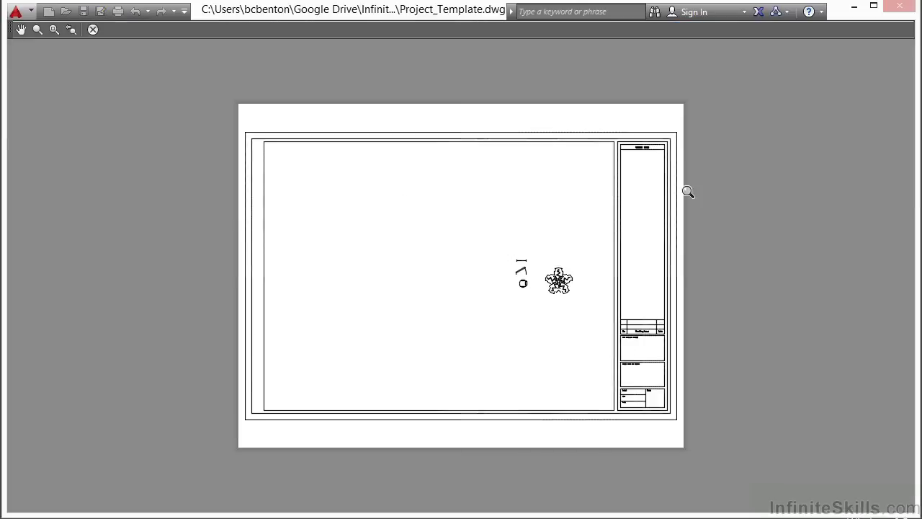
{"action": "right_click", "coordinate": [415, 252]}
{"action": "left_click", "coordinate": [427, 263]}
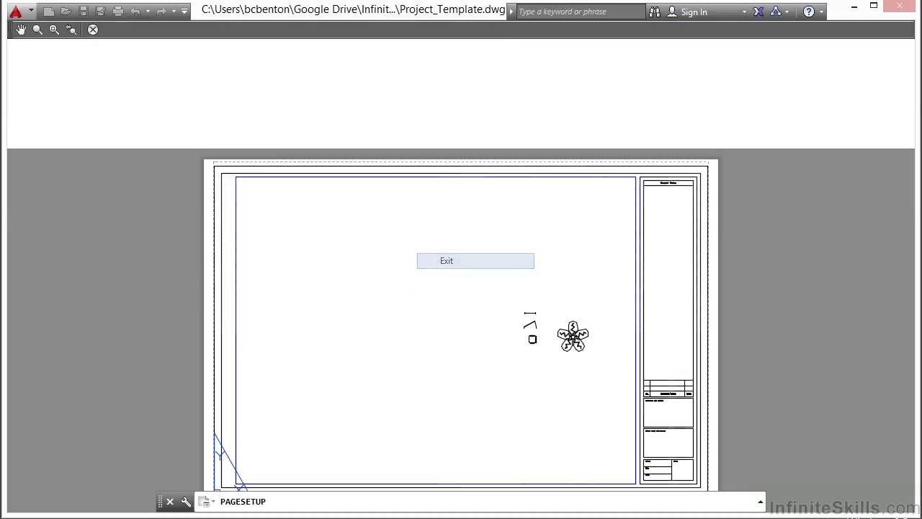
{"action": "left_click", "coordinate": [538, 441]}
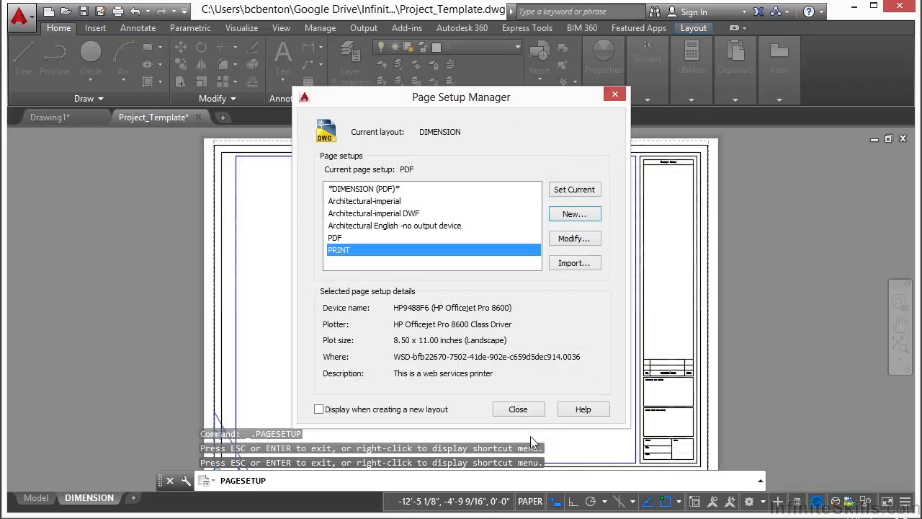
Step: Reselect PDF, close the Page Setup Manager, and cancel the stray selection window
{"action": "left_click", "coordinate": [344, 238]}
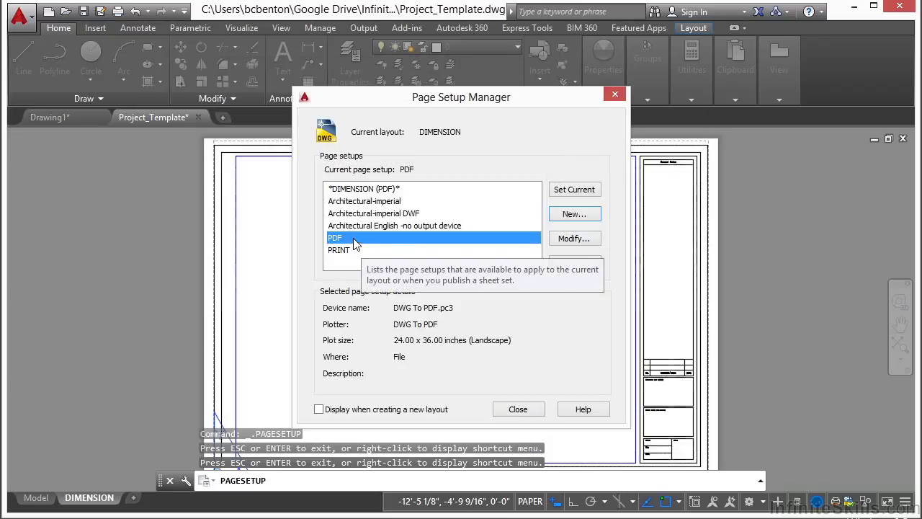
{"action": "left_click", "coordinate": [518, 409]}
{"action": "left_click", "coordinate": [524, 398]}
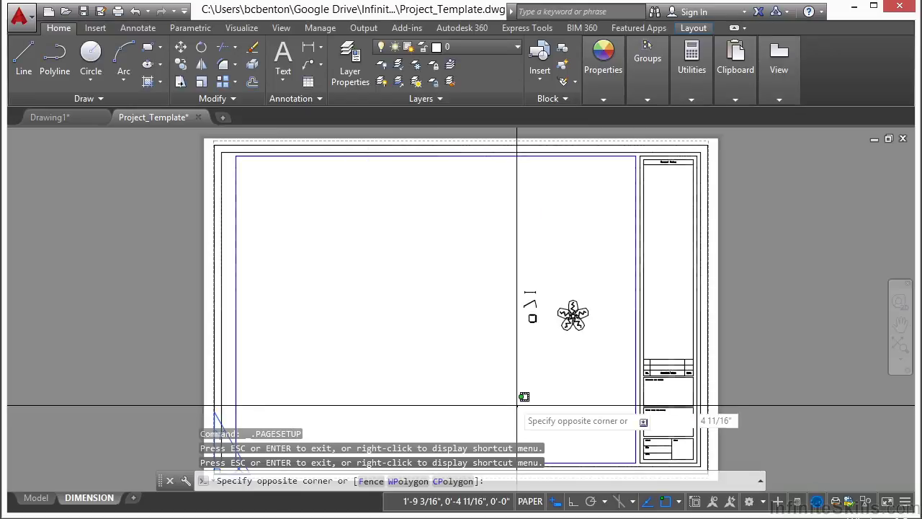
{"action": "key", "text": "Escape"}
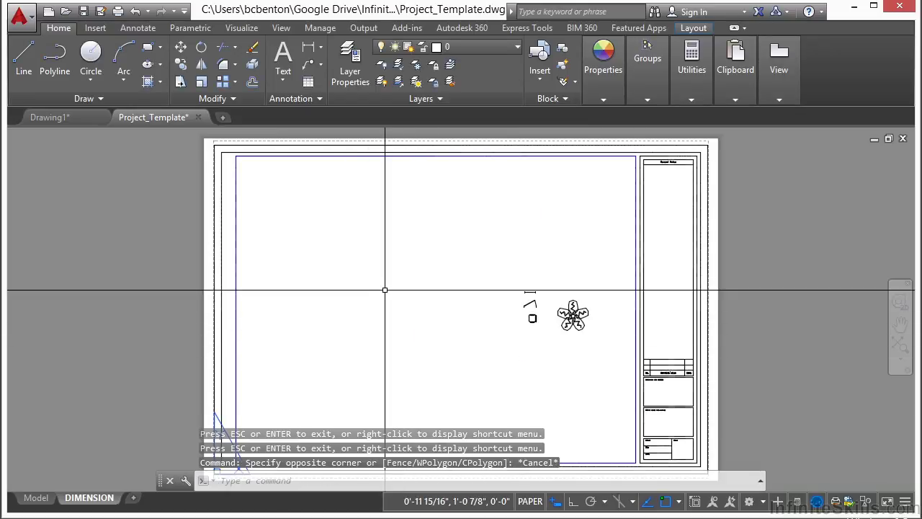